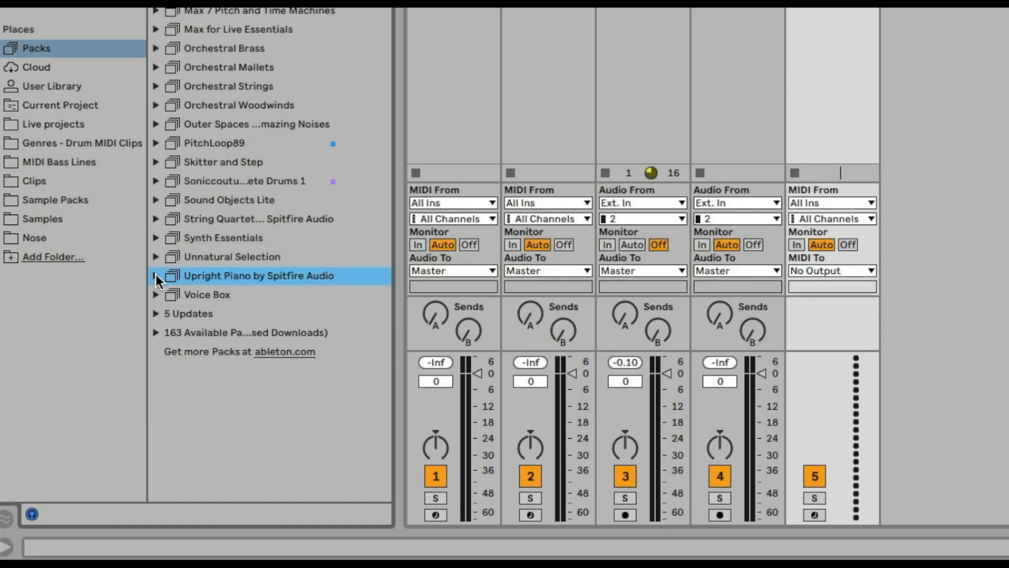
- Load the Upright Piano instrument from the Upright Piano by Spitfire Audio pack onto track 5 and arm the track
{"action": "left_click", "coordinate": [156, 274]}
{"action": "left_click", "coordinate": [168, 295]}
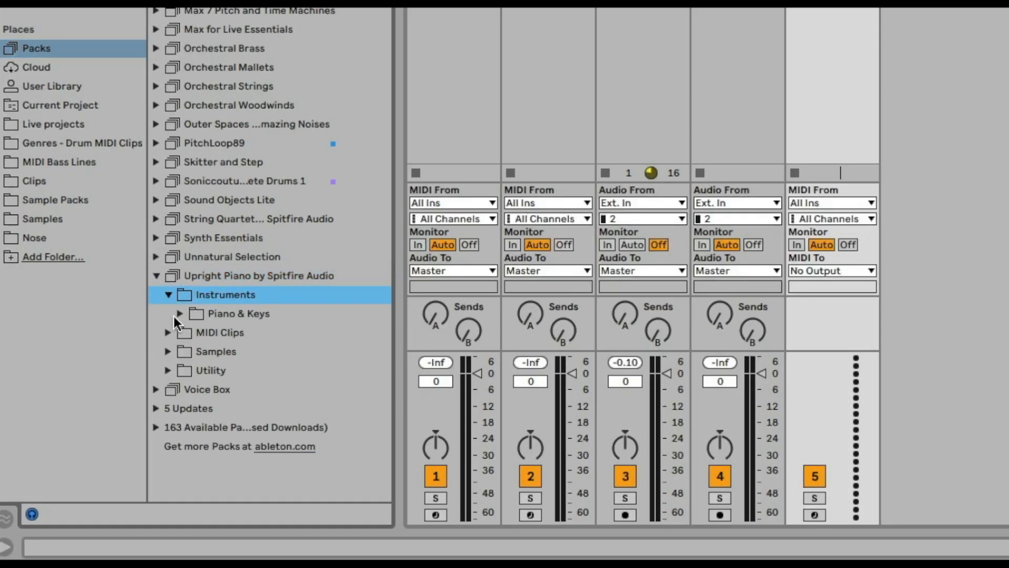
{"action": "left_click", "coordinate": [175, 315]}
{"action": "left_click", "coordinate": [218, 330]}
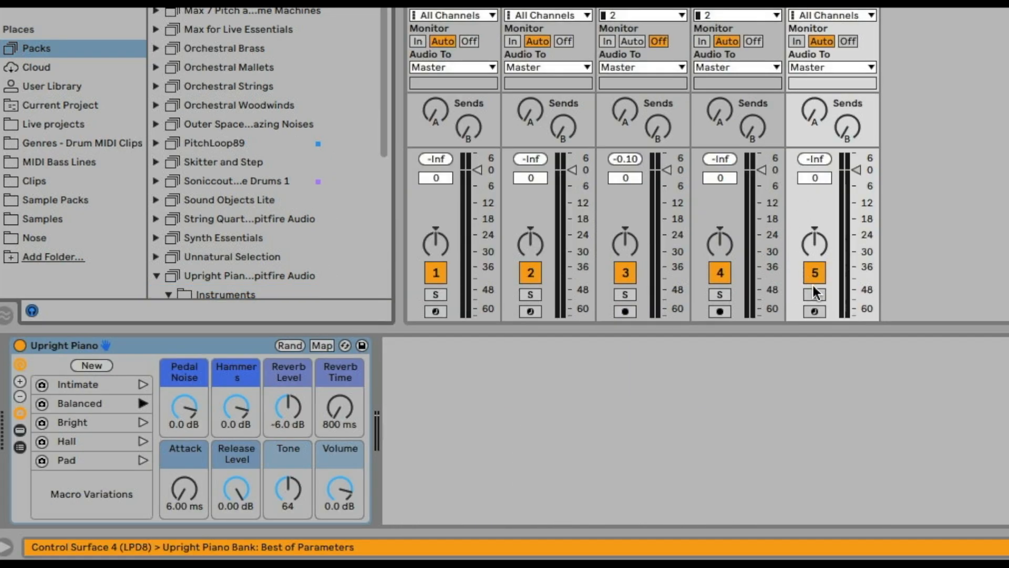
{"action": "left_click", "coordinate": [812, 311]}
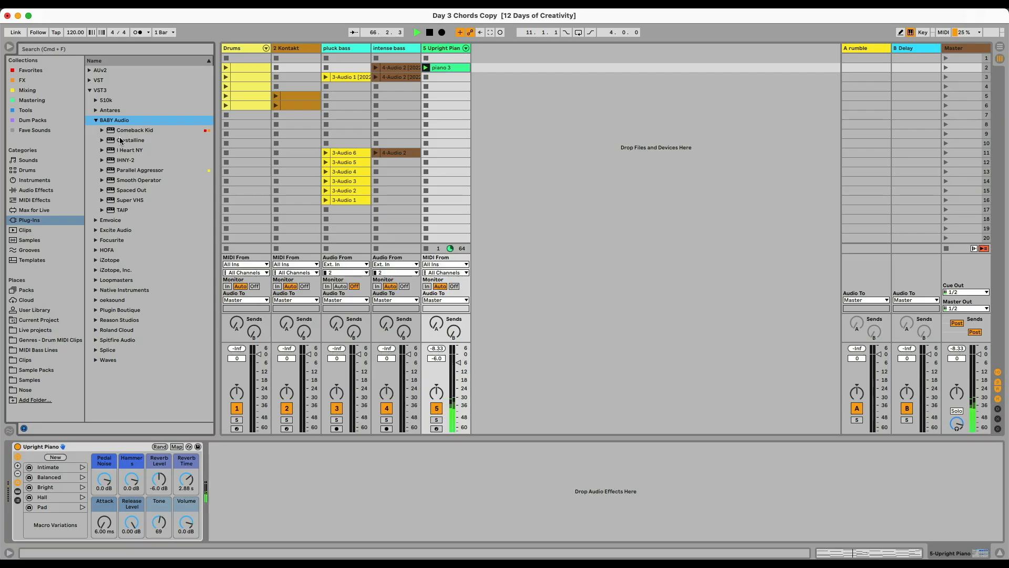
- Add the BABY Audio Crystalline reverb to the Upright Piano track, set its End to 13/16 and lower its dry/wet mix
{"action": "double_click", "coordinate": [121, 140]}
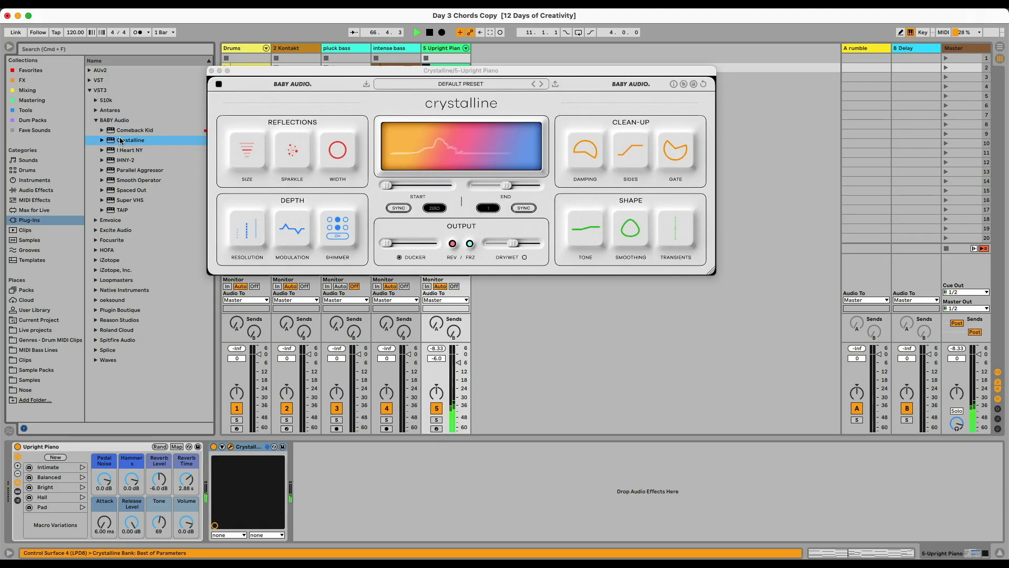
{"action": "left_click", "coordinate": [506, 188]}
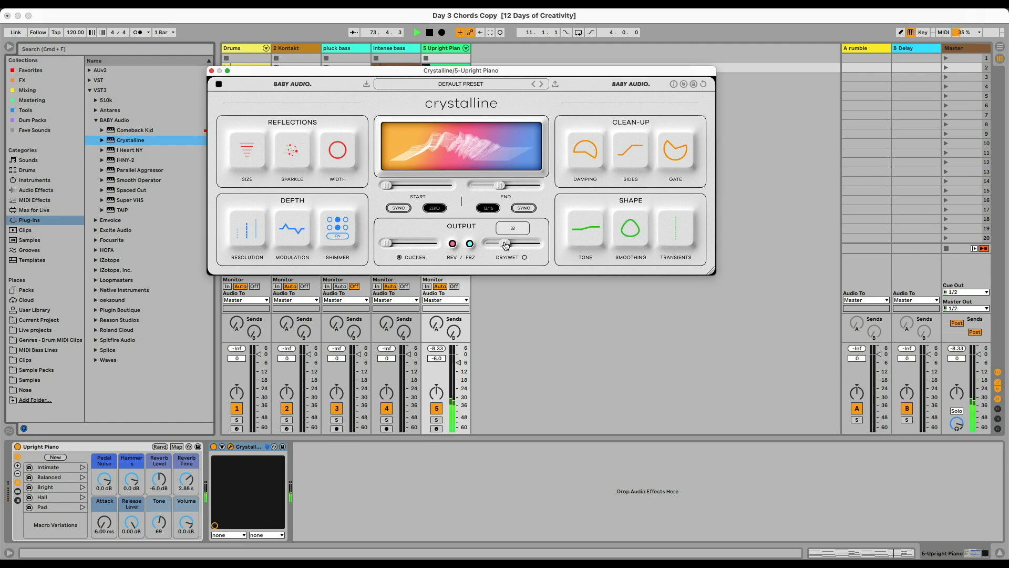
{"action": "left_click", "coordinate": [188, 522]}
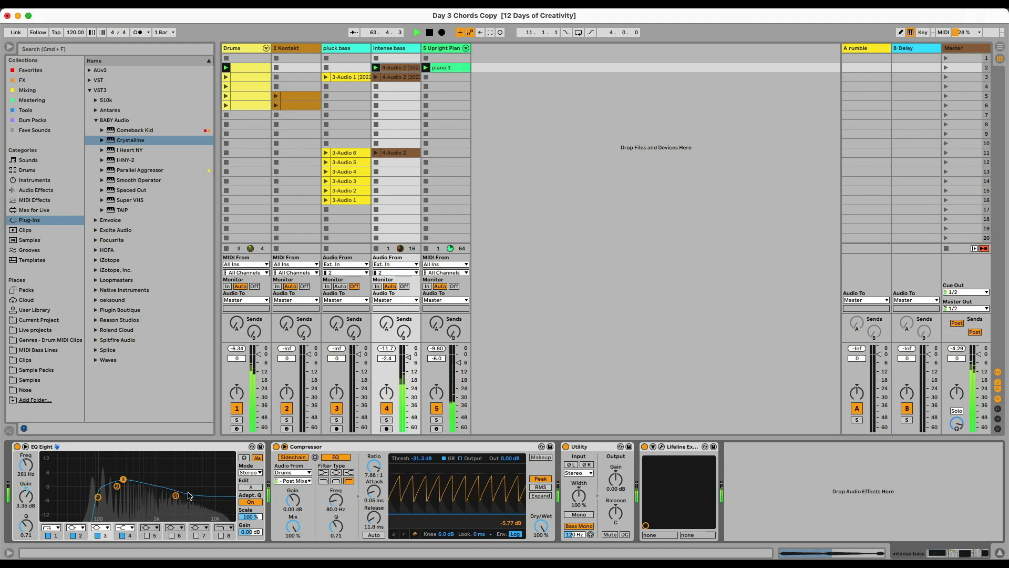
- Move band 4 of the EQ Eight on the intense bass track to a lower frequency
{"action": "left_click_drag", "start_coordinate": [176, 496], "coordinate": [143, 498]}
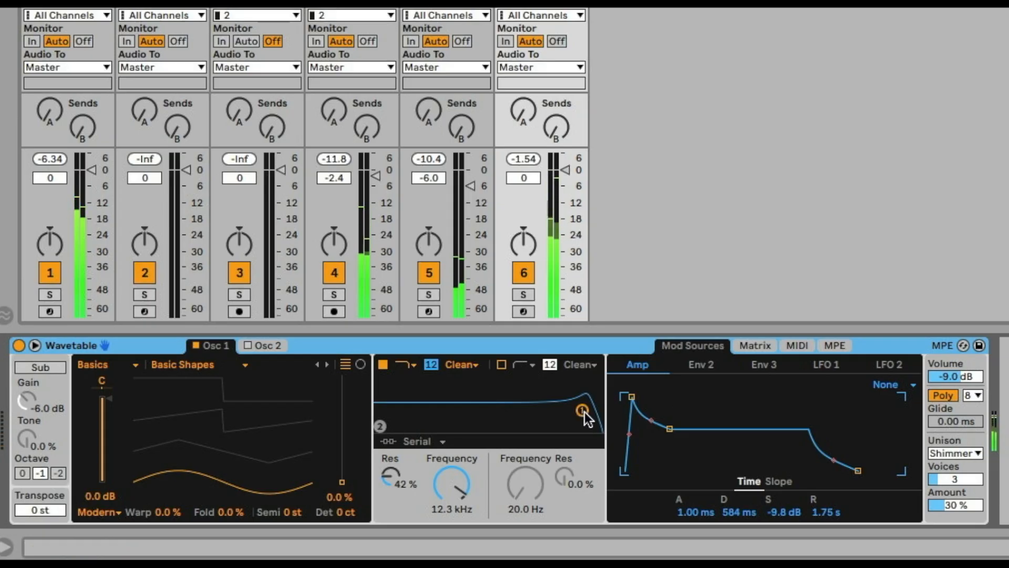
- Solo the synth chords track and set Wavetable's amp envelope to a 647 ms decay and -12 dB sustain
{"action": "left_click_drag", "start_coordinate": [669, 430], "coordinate": [670, 434]}
{"action": "left_click", "coordinate": [523, 295]}
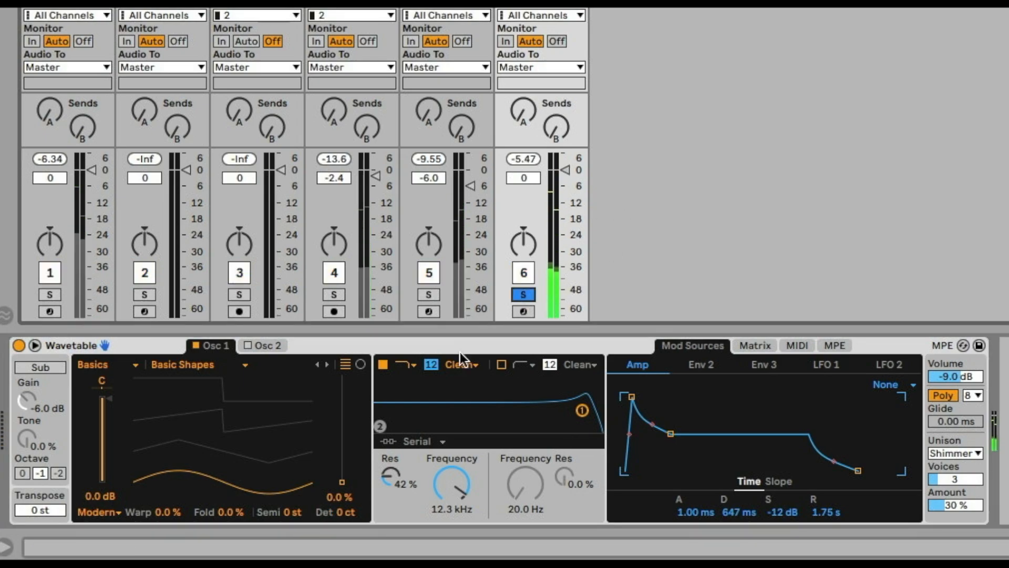
{"action": "mouse_move", "coordinate": [342, 480]}
{"action": "left_mouse_down"}
{"action": "mouse_move", "coordinate": [341, 455]}
{"action": "mouse_move", "coordinate": [335, 481]}
{"action": "left_mouse_up"}
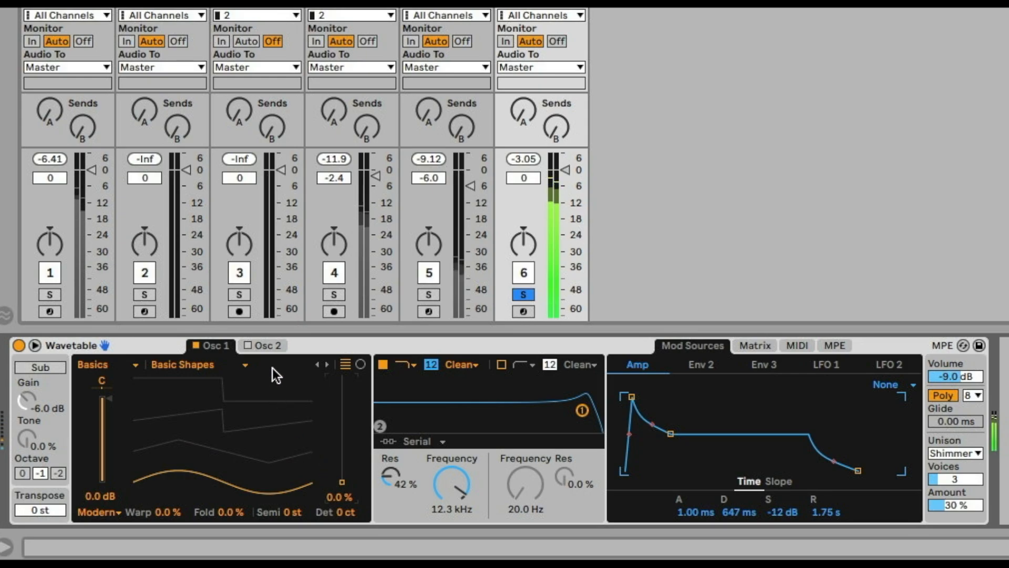
- Turn on Osc 2 with -9 ct detune and 6.5% wave position, using the Fm effect at 78% tune and 3.9% amount
{"action": "left_click", "coordinate": [248, 346]}
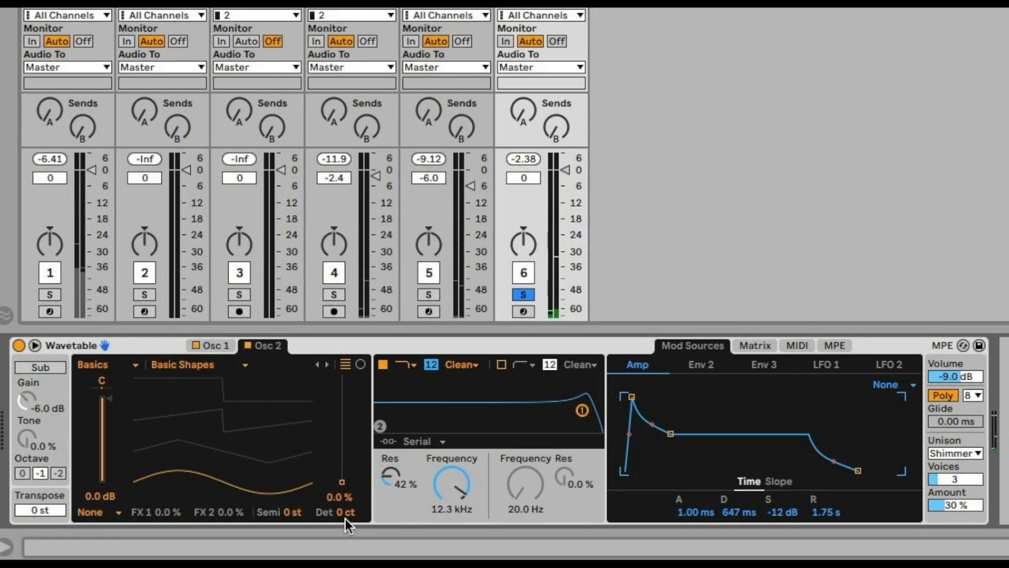
{"action": "left_click_drag", "start_coordinate": [351, 512], "coordinate": [345, 475]}
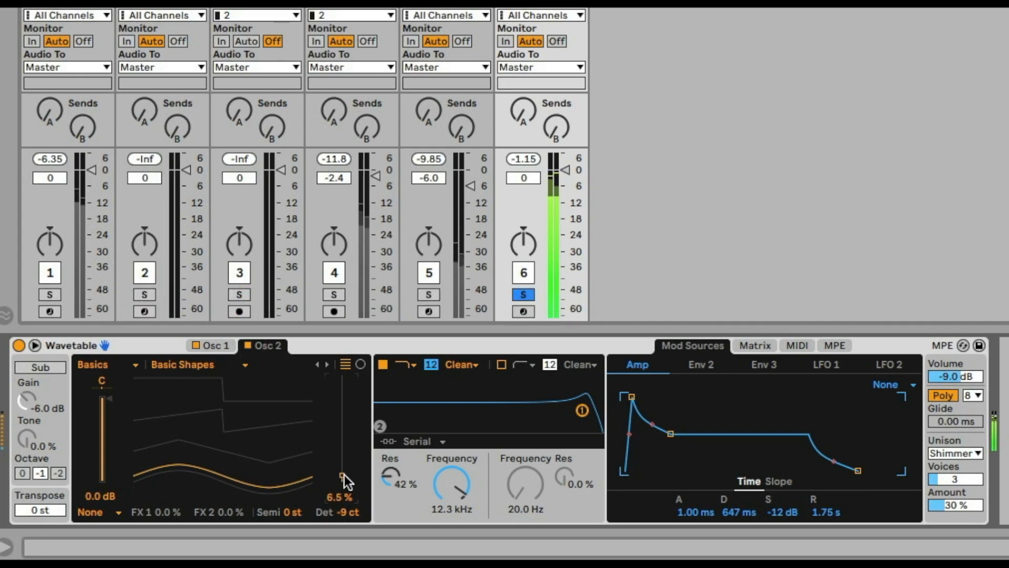
{"action": "left_click", "coordinate": [105, 513]}
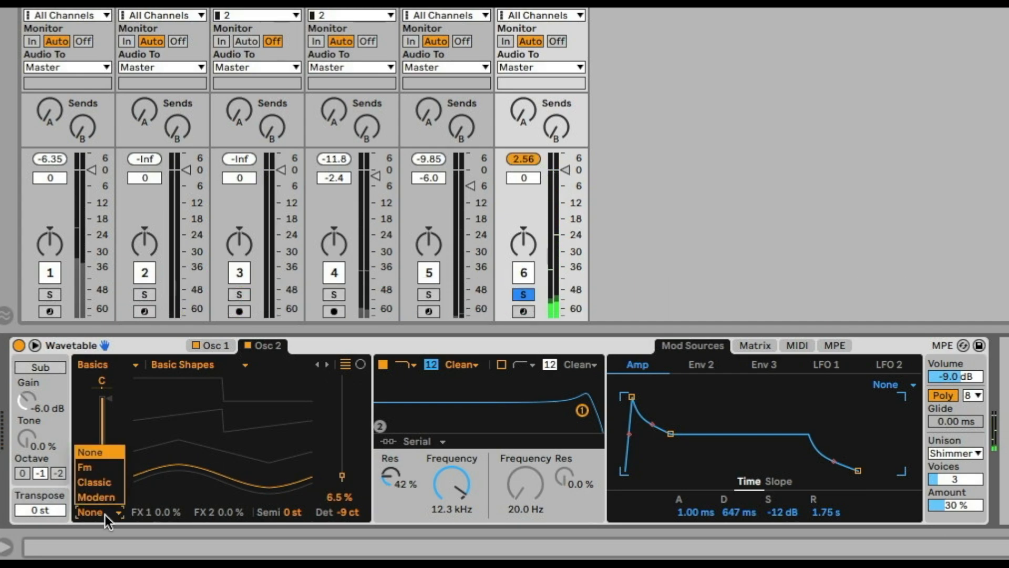
{"action": "left_click", "coordinate": [102, 461]}
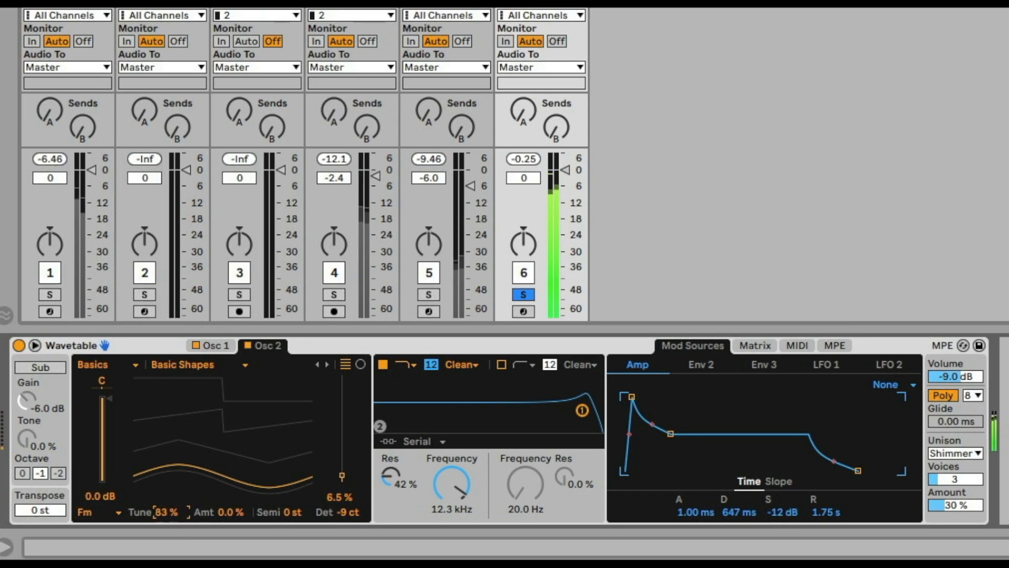
{"action": "mouse_move", "coordinate": [226, 512]}
{"action": "left_mouse_down"}
{"action": "mouse_move", "coordinate": [226, 499]}
{"action": "mouse_move", "coordinate": [226, 510]}
{"action": "left_mouse_up"}
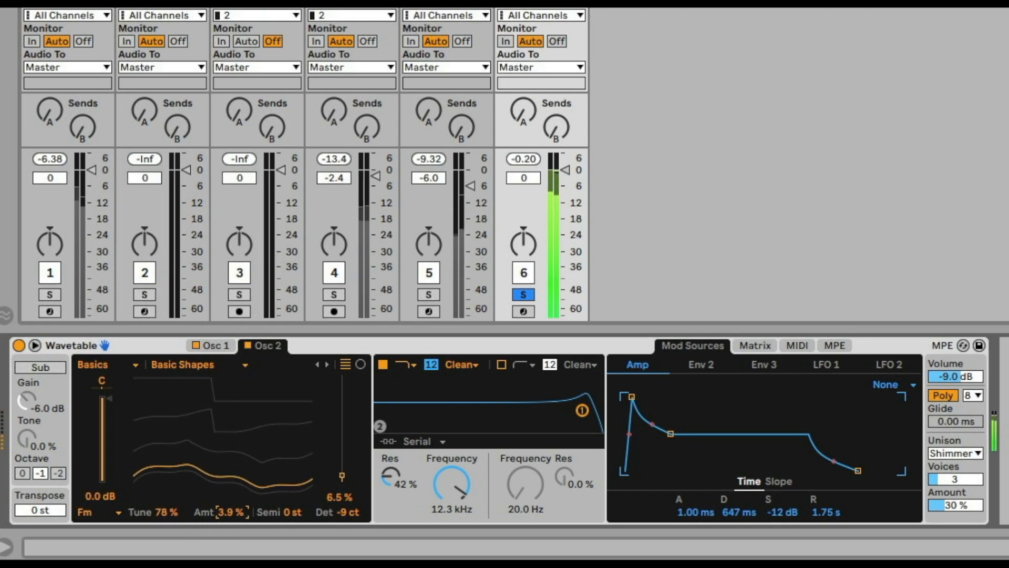
- Expand the Wavetable view, try higher FM amounts on Osc 2, set the amount to 3.1% and stop playback
{"action": "left_click", "coordinate": [34, 345]}
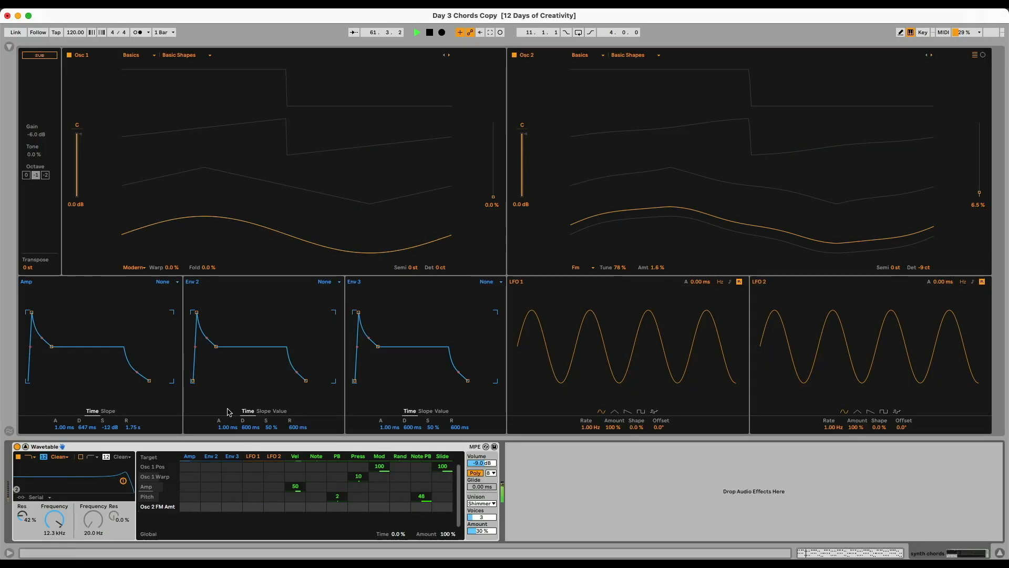
{"action": "left_click_drag", "start_coordinate": [657, 267], "coordinate": [657, 226]}
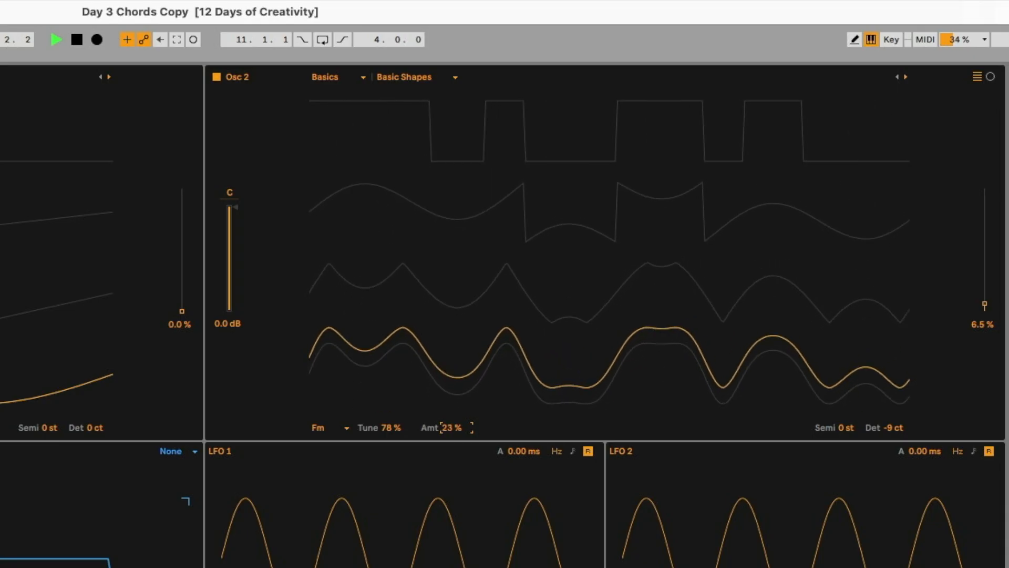
{"action": "mouse_move", "coordinate": [452, 428]}
{"action": "left_mouse_down"}
{"action": "mouse_move", "coordinate": [452, 440]}
{"action": "mouse_move", "coordinate": [448, 419]}
{"action": "left_mouse_up"}
{"action": "key", "text": "space"}
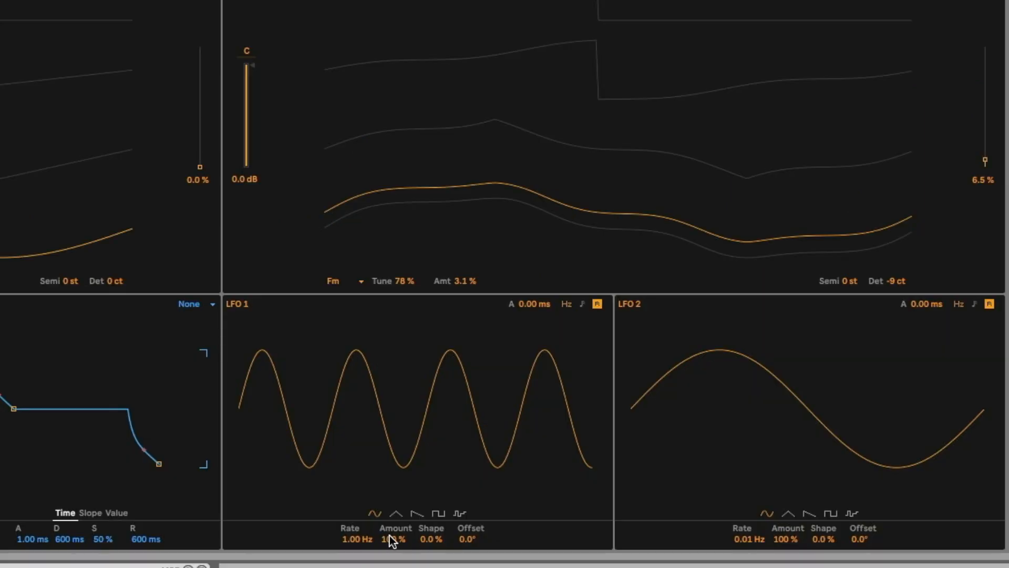
- Sync LFO 1 to the tempo and set its rate to 1/12 while auditioning the sound
{"action": "left_click", "coordinate": [389, 536]}
{"action": "left_click_drag", "start_coordinate": [391, 539], "coordinate": [392, 531]}
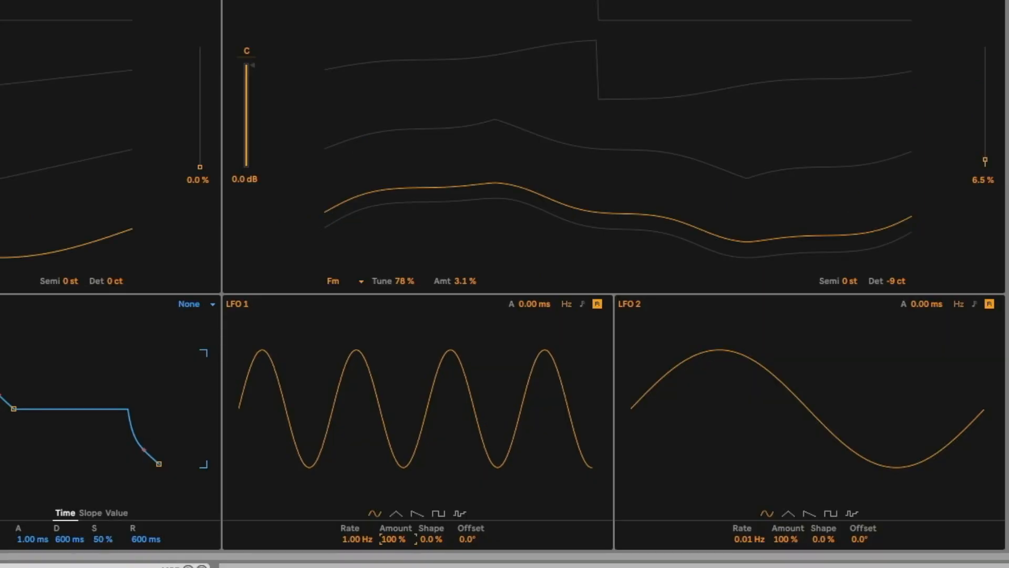
{"action": "left_click", "coordinate": [582, 304]}
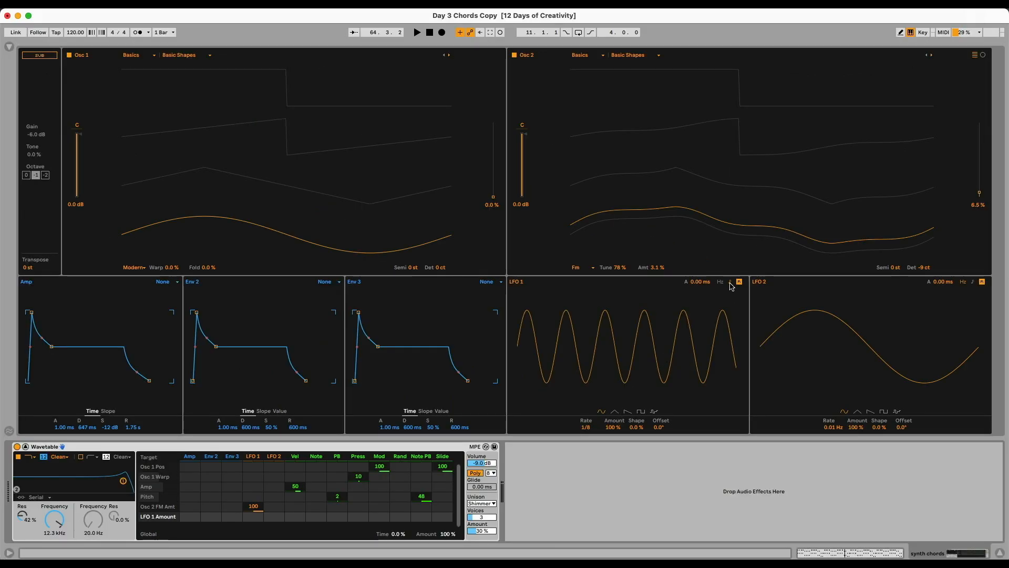
{"action": "left_click_drag", "start_coordinate": [588, 428], "coordinate": [588, 473]}
{"action": "key", "text": "space"}
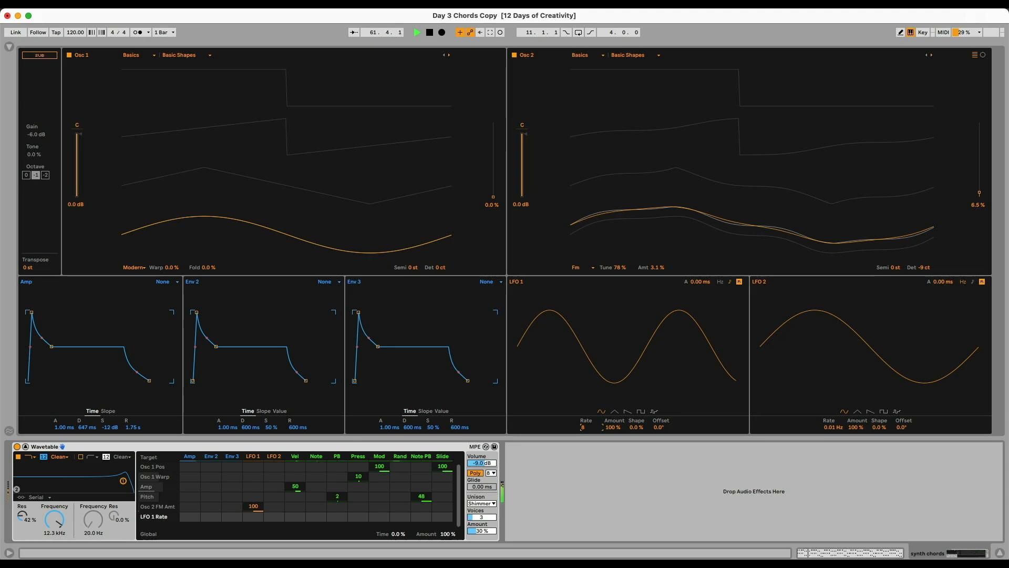
{"action": "left_click_drag", "start_coordinate": [588, 427], "coordinate": [588, 384]}
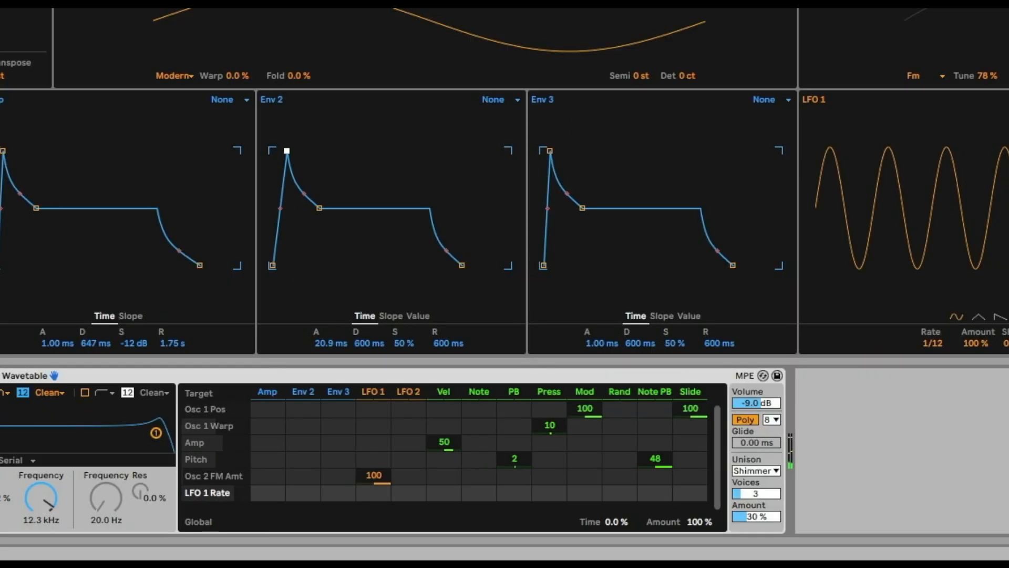
- Modulate Osc 2's FM amount with Env 2 at 73, giving the envelope a 106 ms attack and 13.1 s decay
{"action": "left_click_drag", "start_coordinate": [287, 151], "coordinate": [294, 150]}
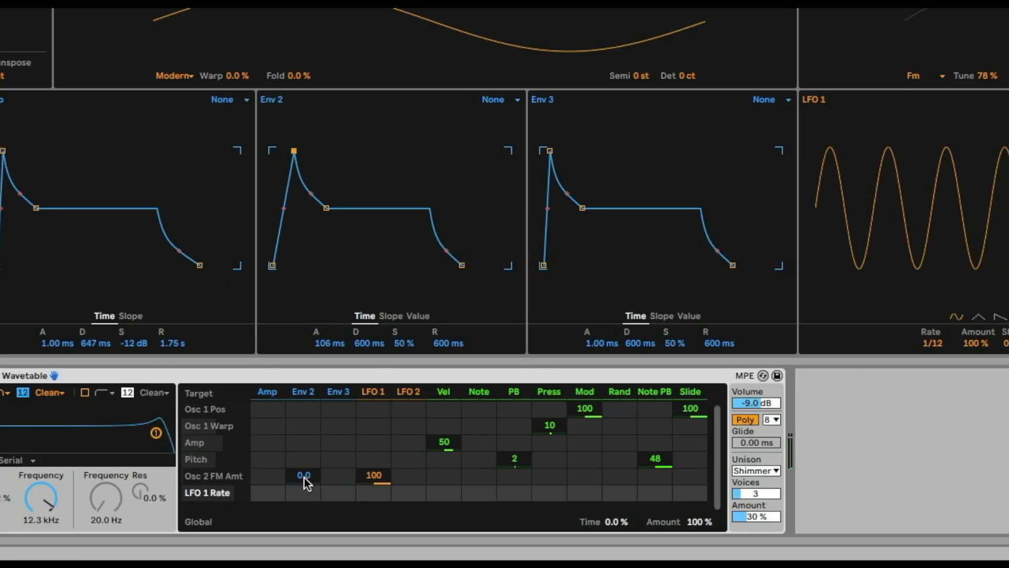
{"action": "left_click_drag", "start_coordinate": [304, 476], "coordinate": [303, 437]}
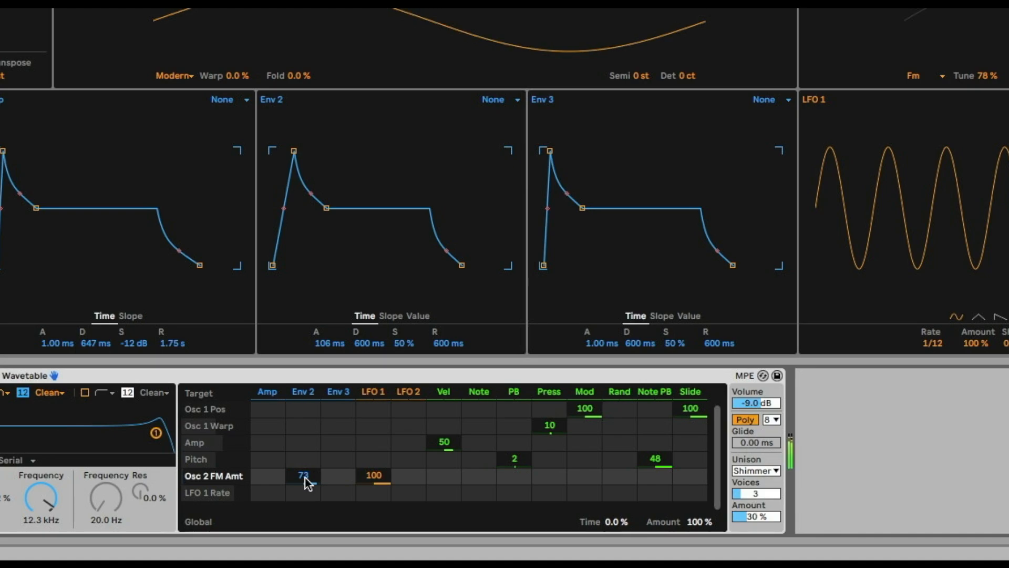
{"action": "left_click_drag", "start_coordinate": [326, 208], "coordinate": [363, 237]}
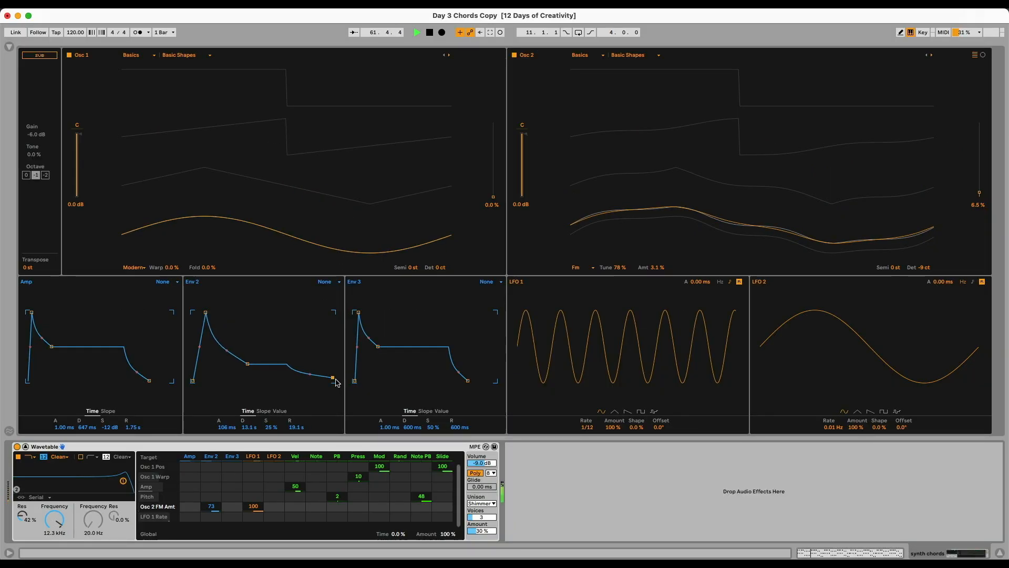
- Reshape Env 2 to 225 ms attack, 1.56 s decay, 46% sustain and 7.65 s release, and readjust its modulation of Osc 2's FM amount
{"action": "mouse_move", "coordinate": [205, 313]}
{"action": "left_mouse_down"}
{"action": "mouse_move", "coordinate": [234, 313]}
{"action": "mouse_move", "coordinate": [205, 313]}
{"action": "left_mouse_up"}
{"action": "left_click_drag", "start_coordinate": [234, 361], "coordinate": [233, 349]}
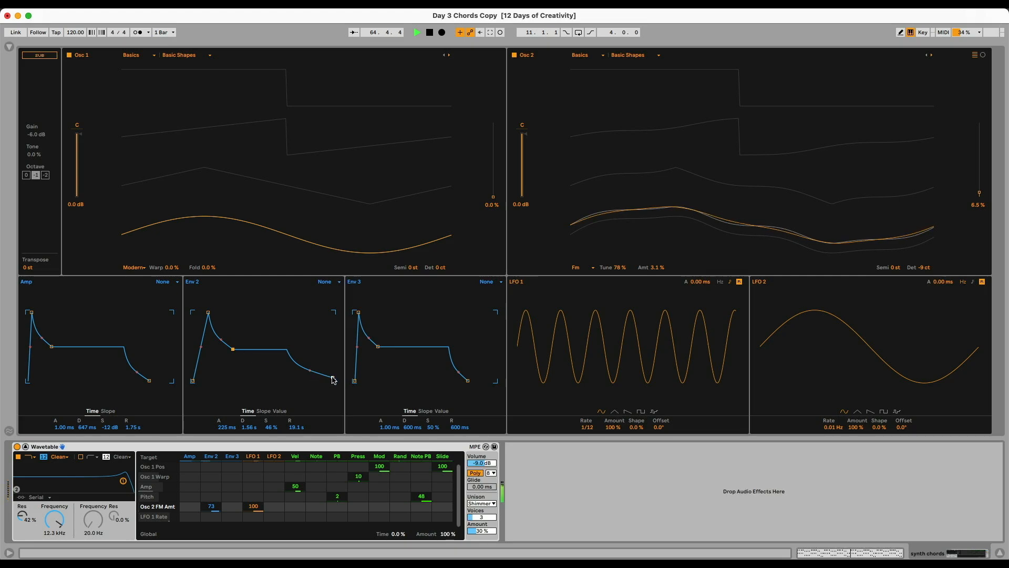
{"action": "left_click_drag", "start_coordinate": [332, 377], "coordinate": [323, 378]}
{"action": "left_click_drag", "start_coordinate": [211, 506], "coordinate": [211, 538]}
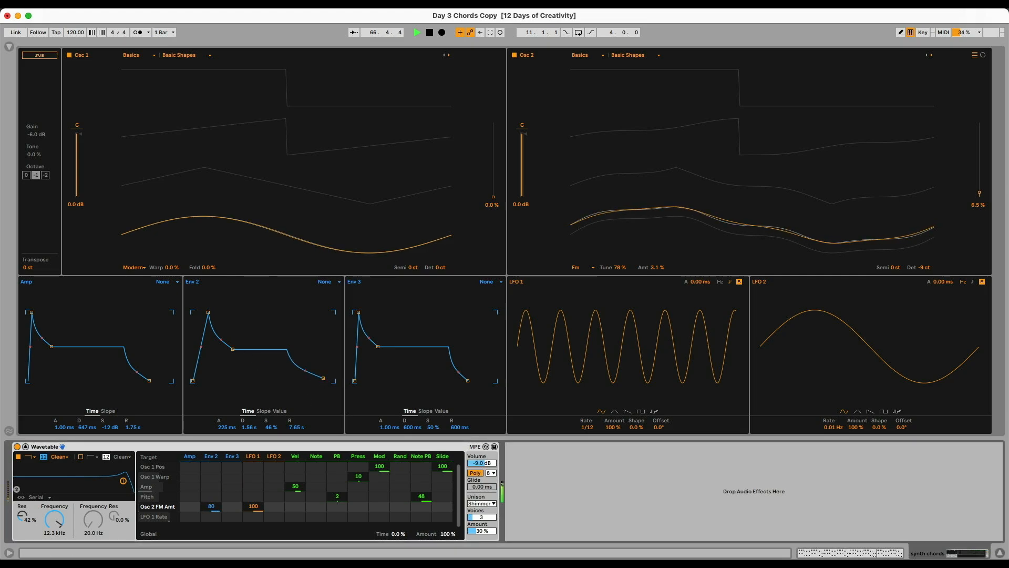
{"action": "left_click_drag", "start_coordinate": [211, 506], "coordinate": [211, 492]}
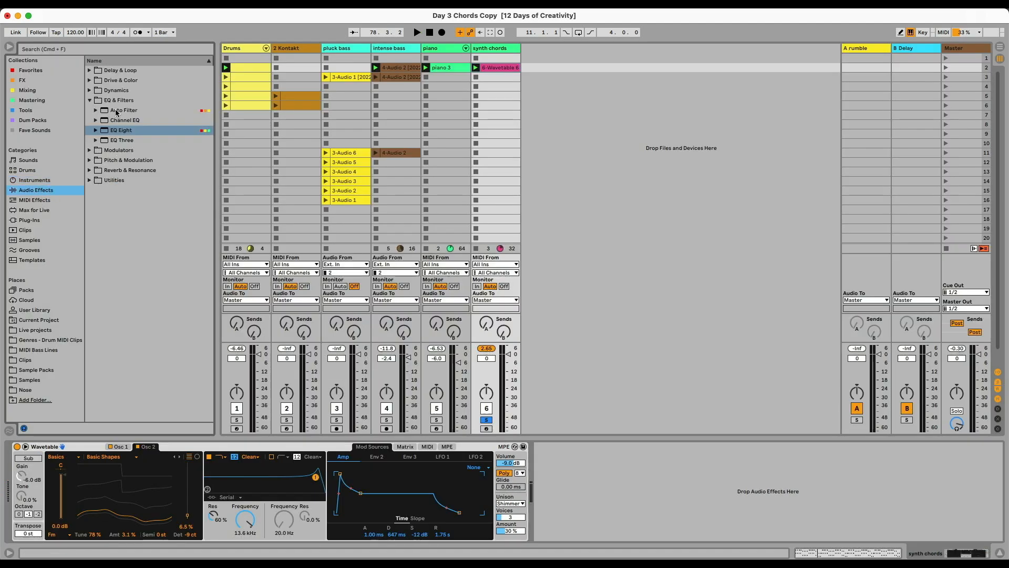
- Try an Auto Filter on the synth chords track, switched to high-pass with a lowered cutoff frequency
{"action": "double_click", "coordinate": [117, 112]}
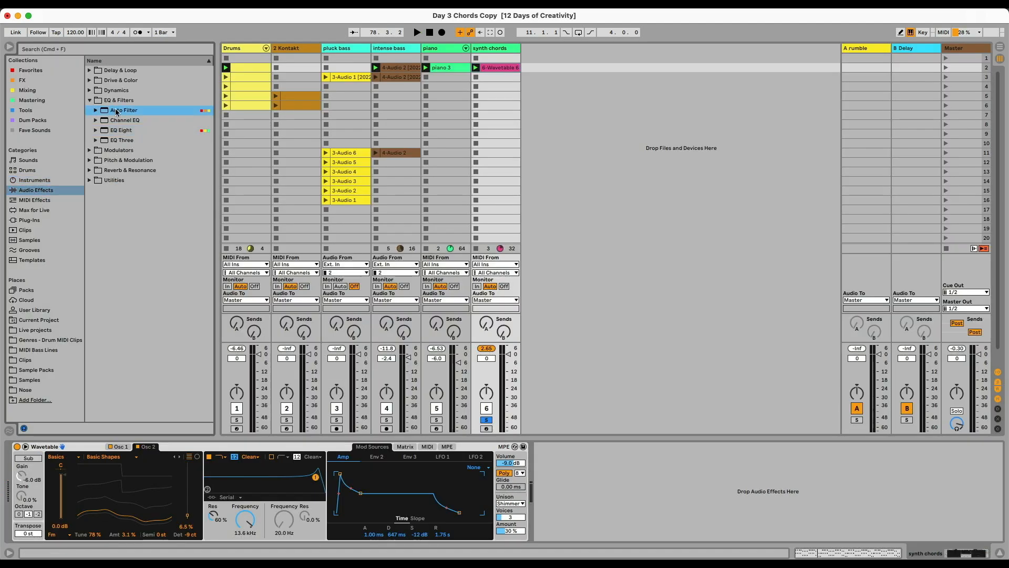
{"action": "left_click", "coordinate": [9, 46]}
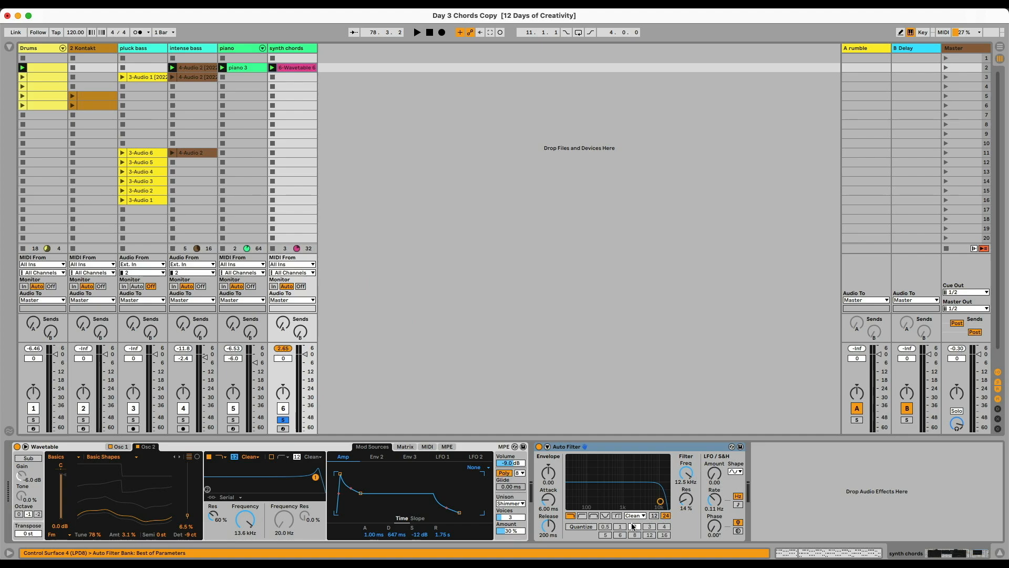
{"action": "left_click", "coordinate": [583, 515]}
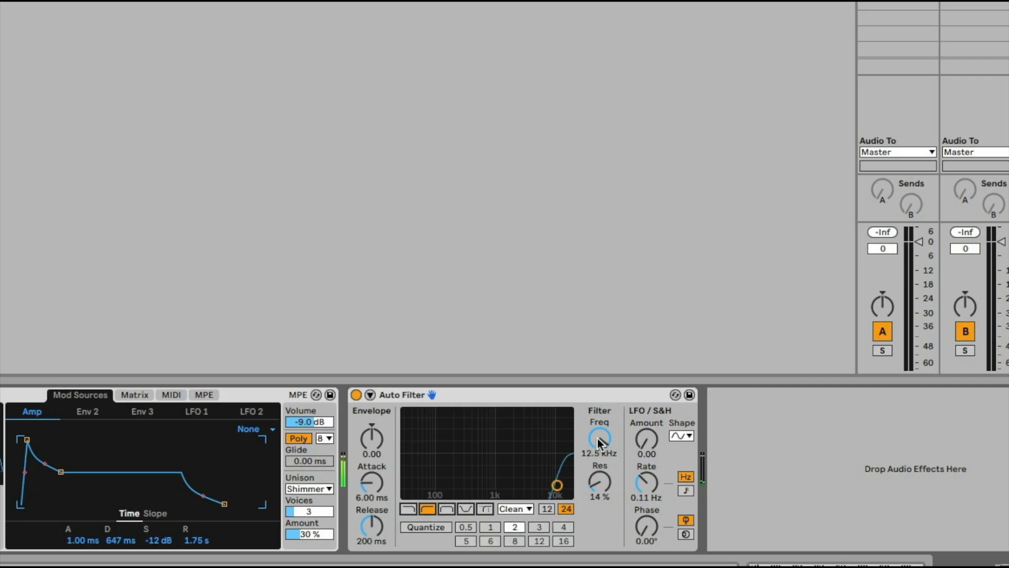
{"action": "left_click_drag", "start_coordinate": [490, 485], "coordinate": [451, 485]}
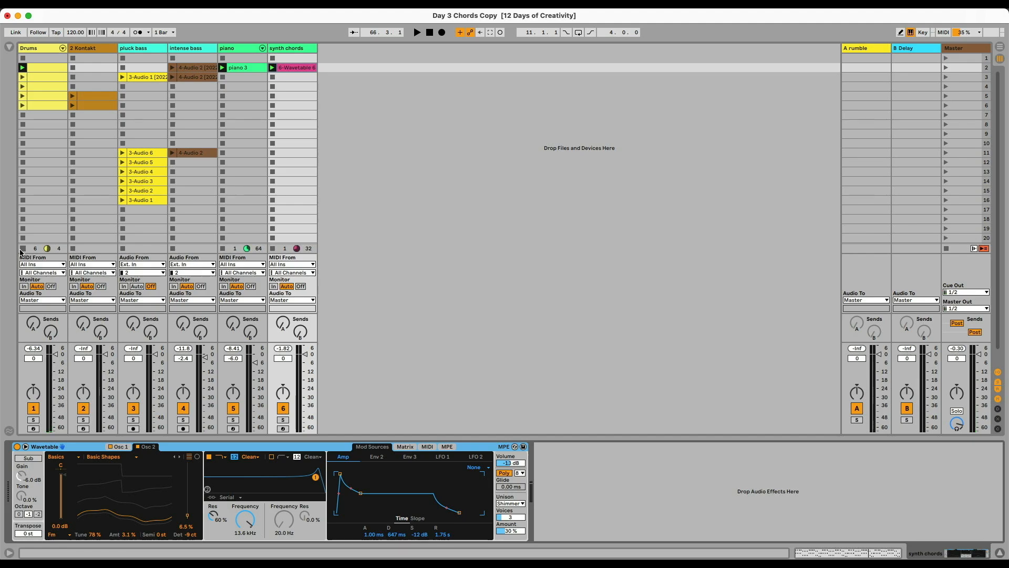
- Stop the Drums track's clip and start playback of the remaining piano and synth chords parts
{"action": "left_click", "coordinate": [22, 250]}
{"action": "key", "text": "space"}
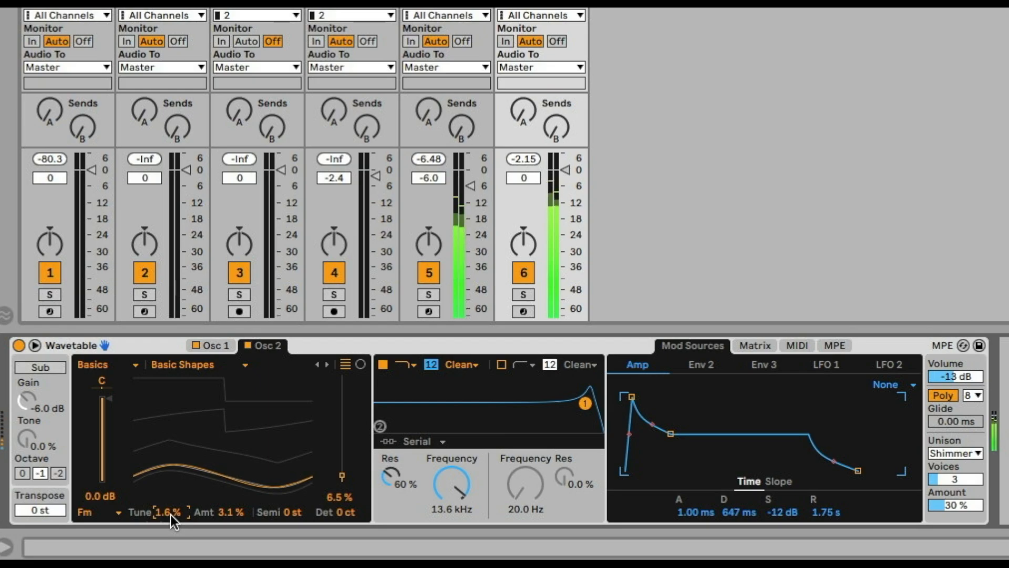
- Set Osc 2's FM amount to 26% and FM tune to 0.0%, and expand the Wavetable view
{"action": "left_click_drag", "start_coordinate": [214, 516], "coordinate": [215, 479]}
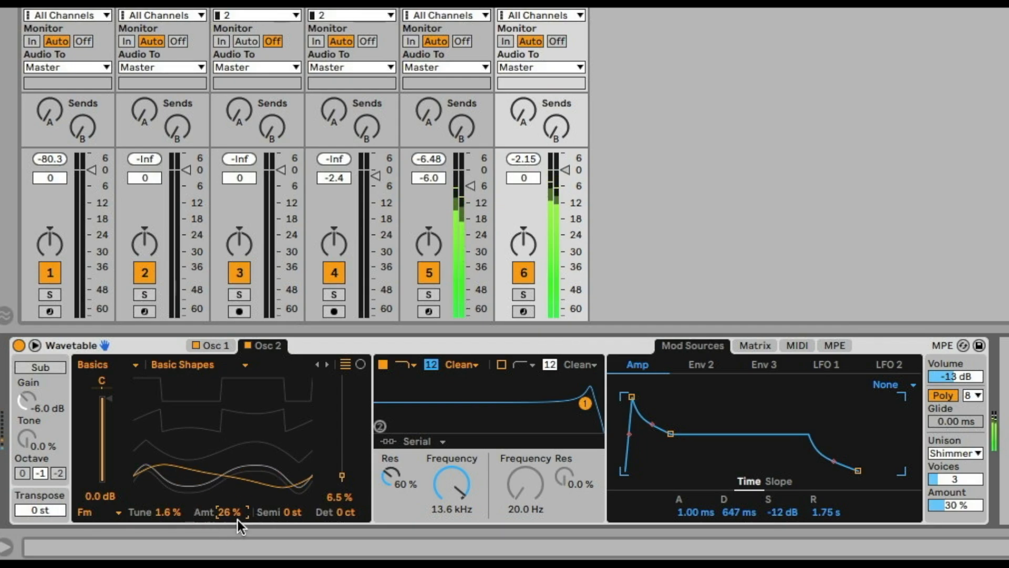
{"action": "mouse_move", "coordinate": [179, 510]}
{"action": "left_mouse_down"}
{"action": "mouse_move", "coordinate": [179, 520]}
{"action": "mouse_move", "coordinate": [179, 509]}
{"action": "left_mouse_up"}
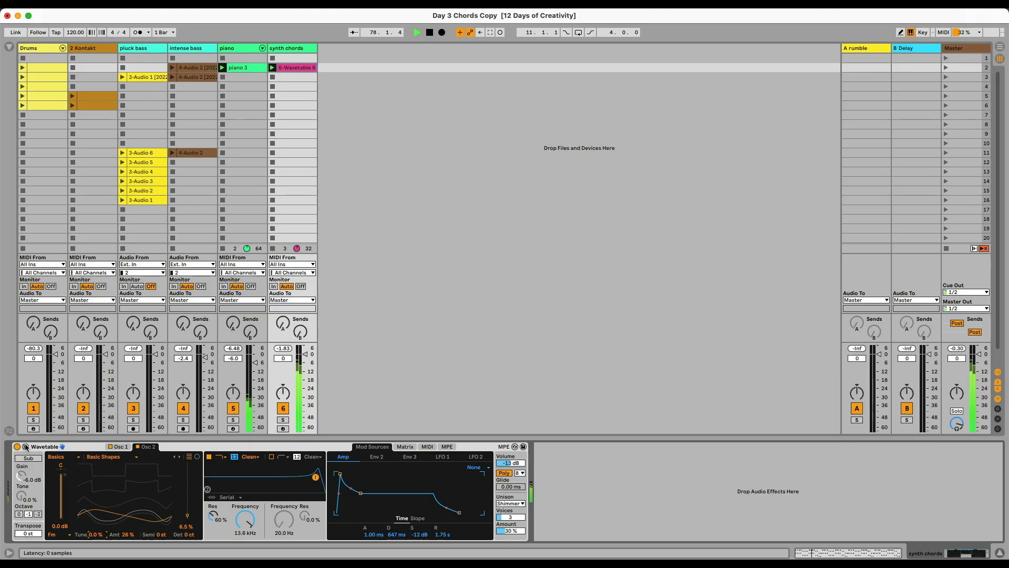
{"action": "left_click", "coordinate": [35, 344]}
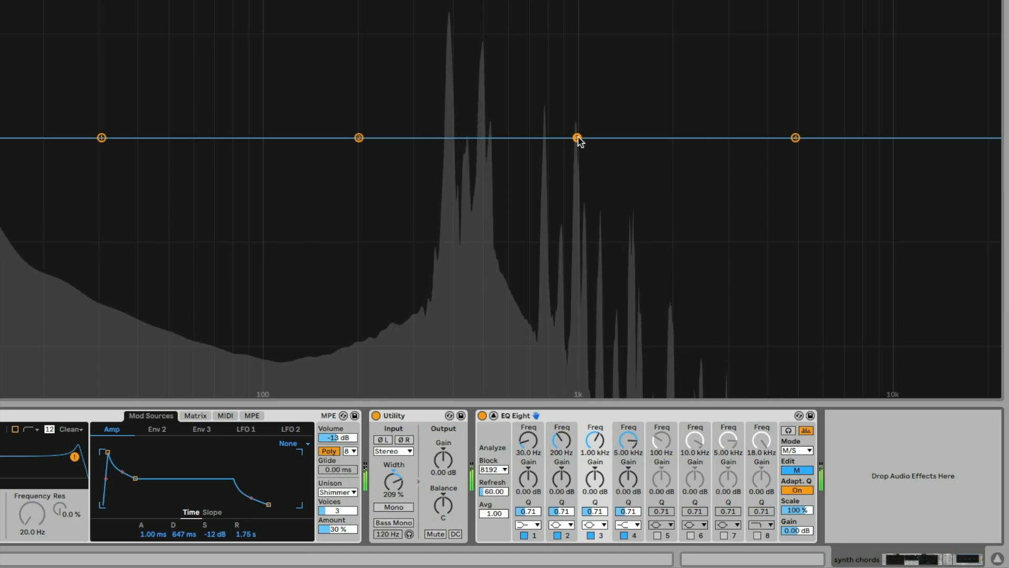
- In EQ Eight's mid channel, cut band 3 to -4.43 dB at 982 Hz and make band 1 a steep low cut at 162 Hz
{"action": "left_click_drag", "start_coordinate": [577, 138], "coordinate": [575, 214]}
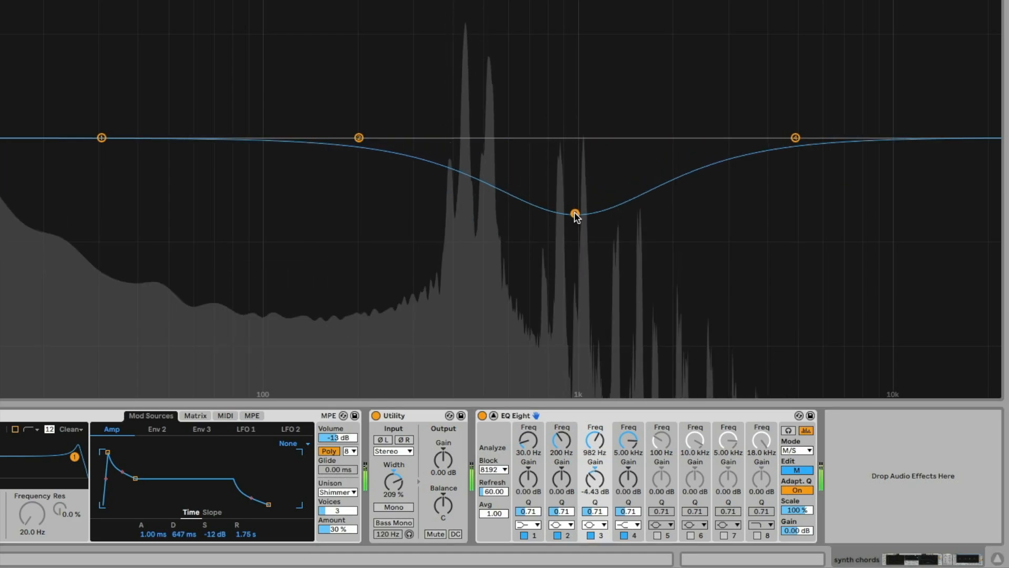
{"action": "left_click", "coordinate": [536, 524]}
{"action": "left_click", "coordinate": [525, 440]}
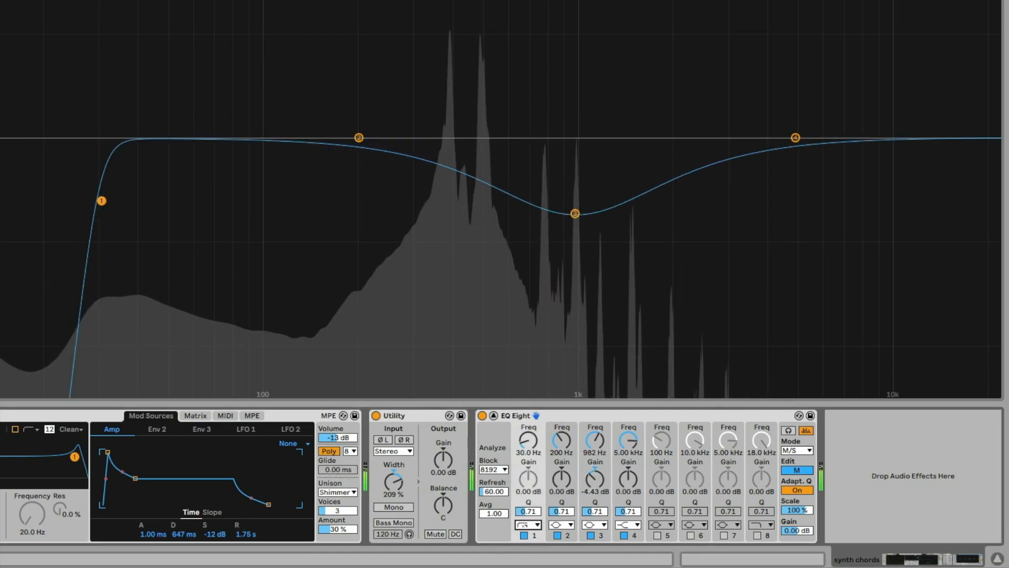
{"action": "left_click_drag", "start_coordinate": [100, 200], "coordinate": [324, 204]}
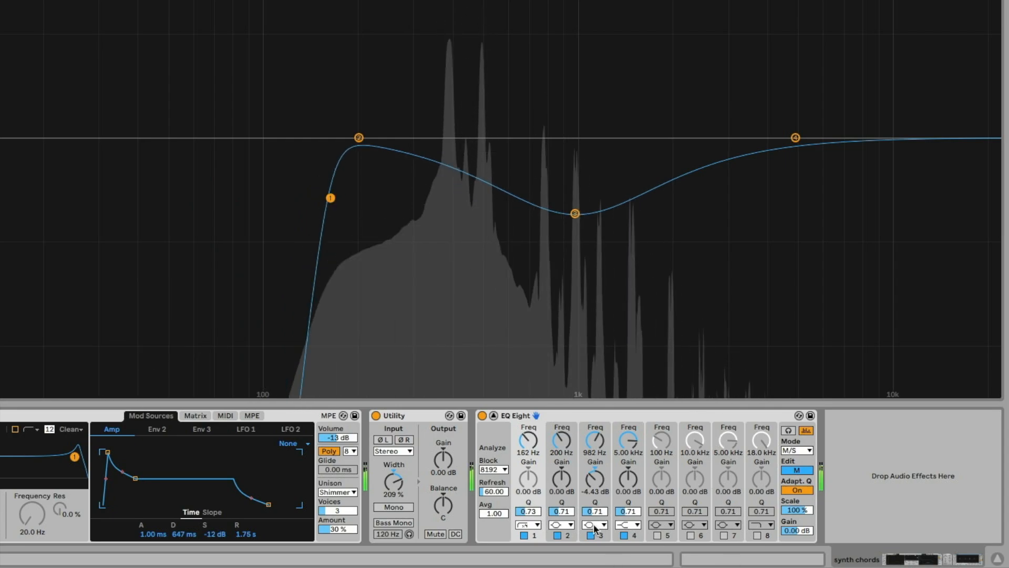
- In the side channel, enable band 1 as a steep low cut at 122 Hz and boost band 5 by 4.31 dB at 4.01 kHz
{"action": "left_click", "coordinate": [797, 470]}
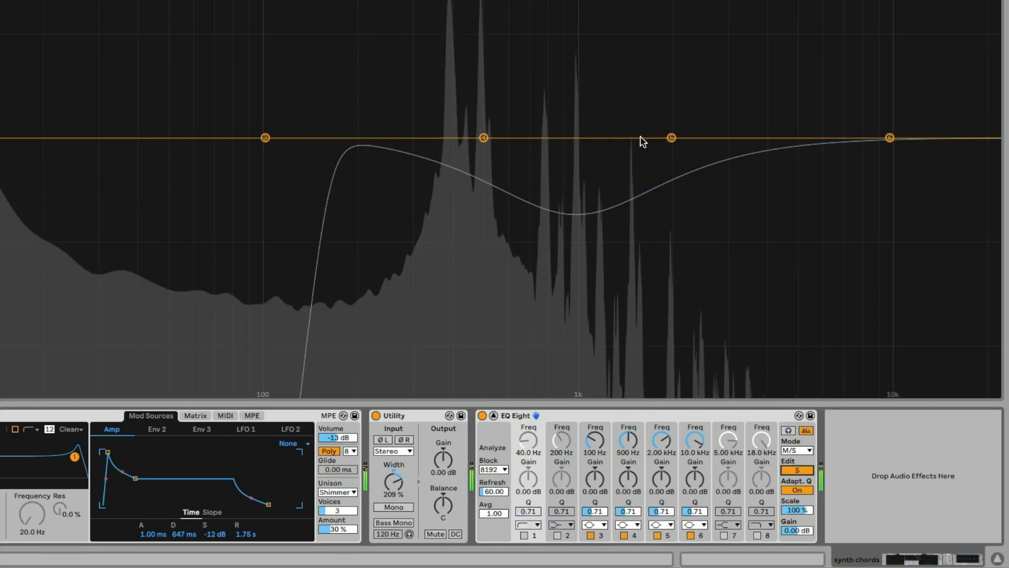
{"action": "left_click", "coordinate": [524, 535]}
{"action": "left_click", "coordinate": [528, 524]}
{"action": "left_click", "coordinate": [523, 440]}
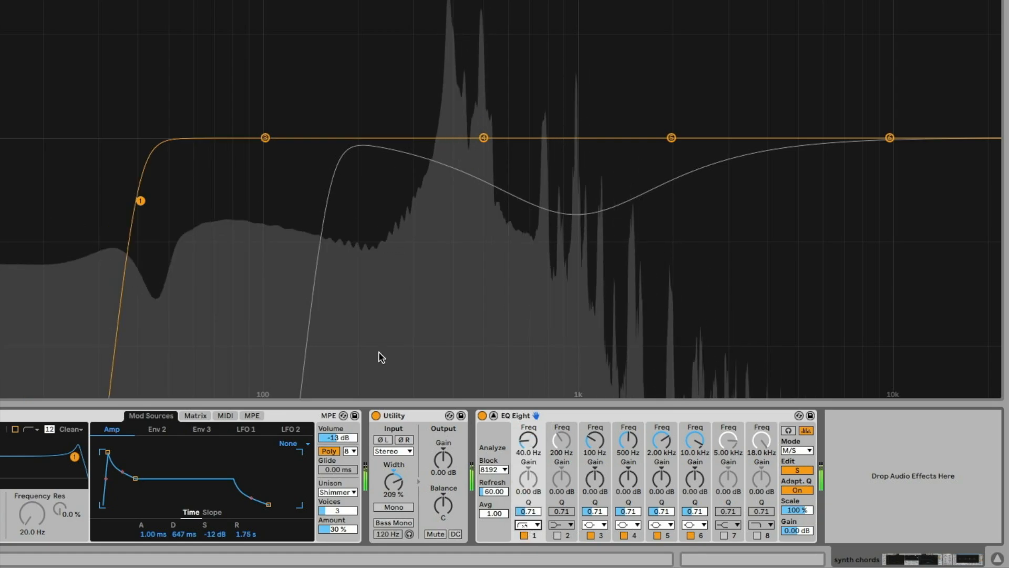
{"action": "left_click_drag", "start_coordinate": [140, 201], "coordinate": [292, 199]}
{"action": "left_click_drag", "start_coordinate": [672, 138], "coordinate": [766, 66]}
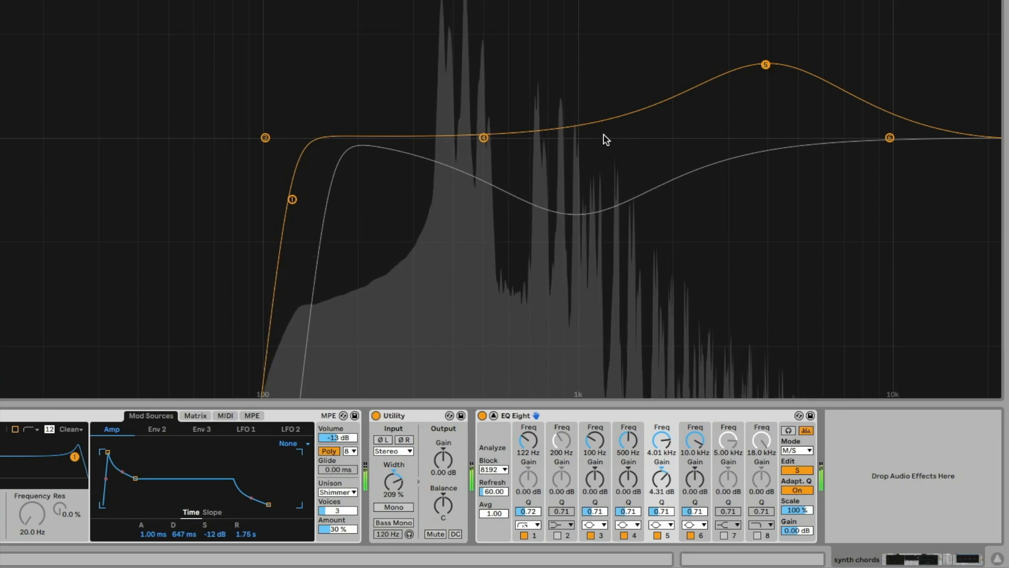
- Adjust the mid channel's band 3 to -8.43 dB at 556 Hz and its low cut to 191 Hz, and switch back to the side channel
{"action": "left_click", "coordinate": [797, 469]}
{"action": "left_click_drag", "start_coordinate": [575, 213], "coordinate": [462, 227]}
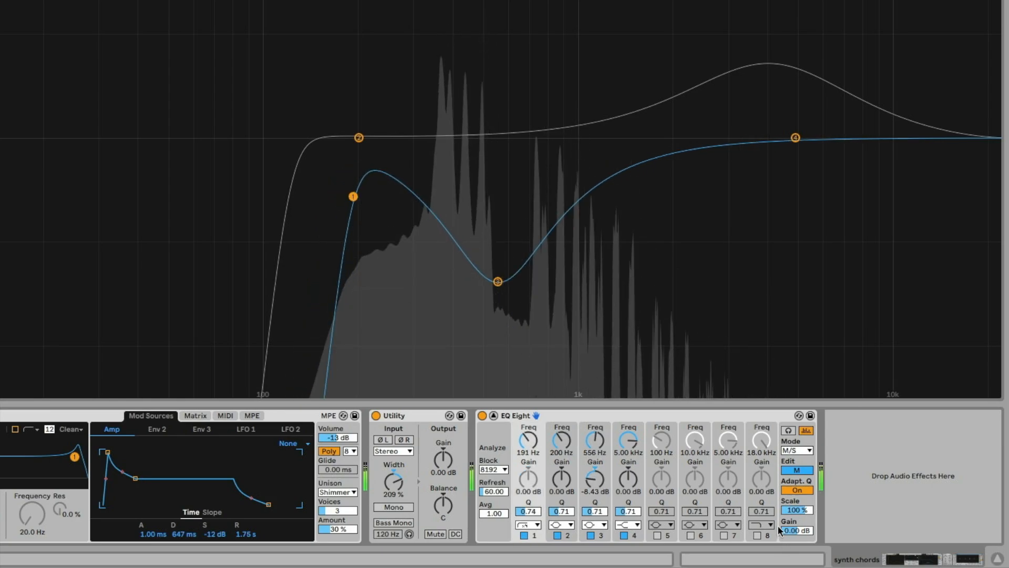
{"action": "left_click", "coordinate": [798, 471]}
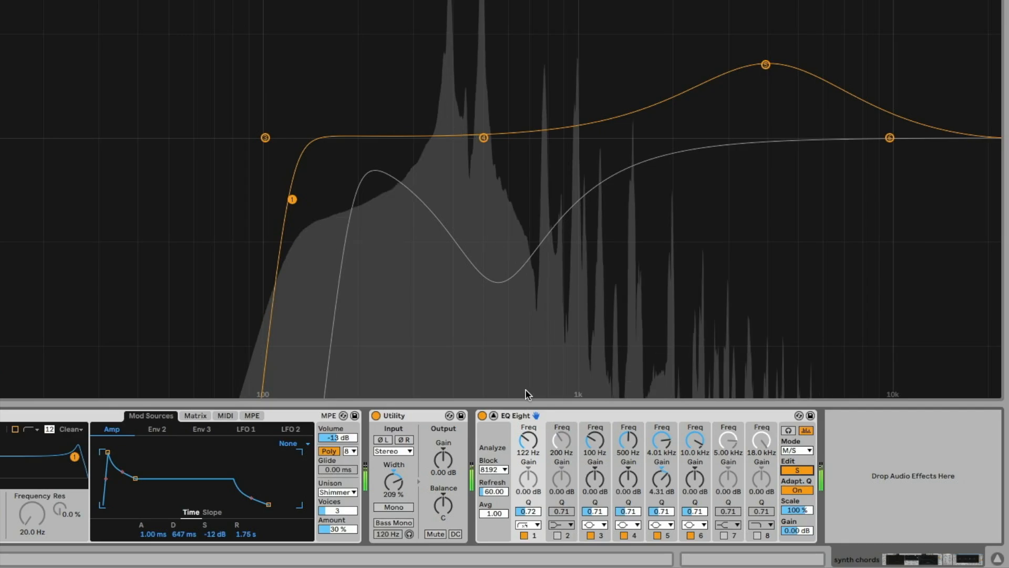